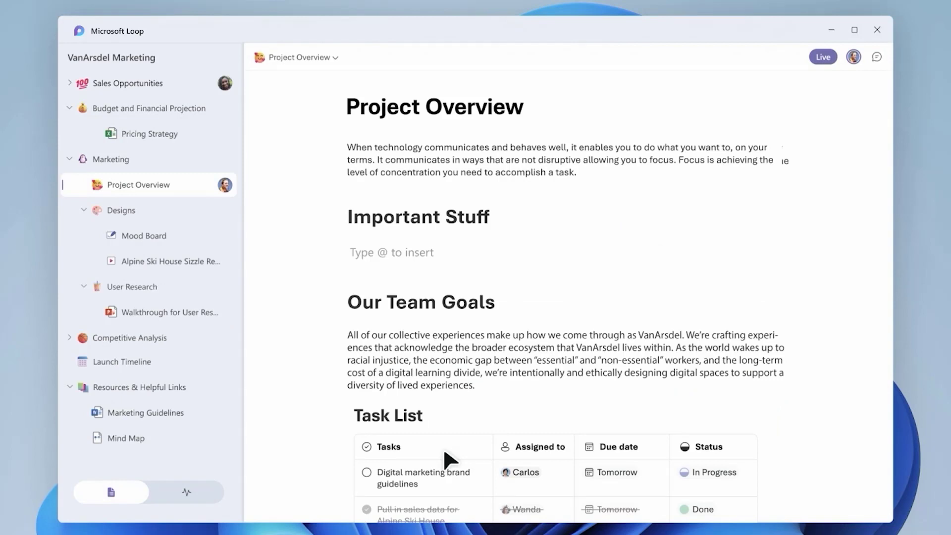
{"action": "type", "text": "@"}
{"action": "type", "text": "r"}
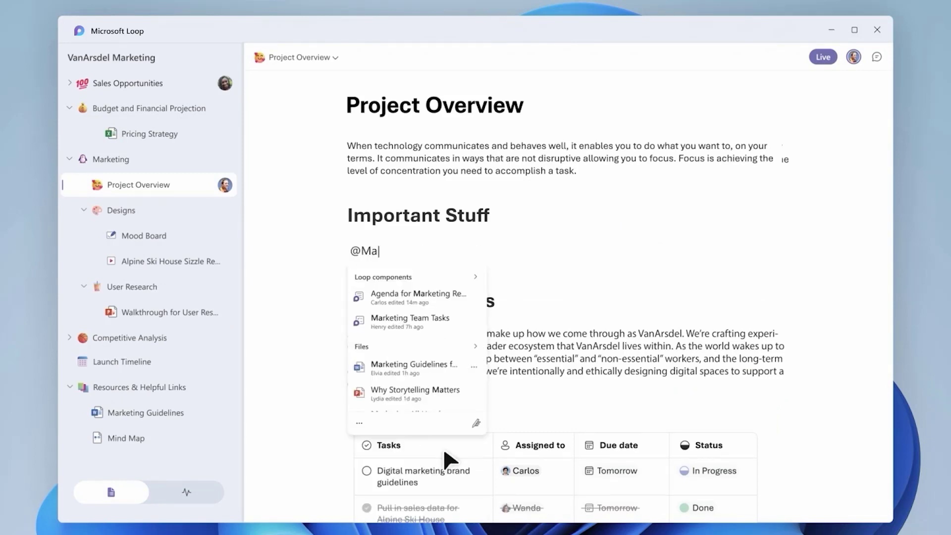
Step: Add the Marketing Guidelines page as a linked card under Important Stuff
{"action": "left_click", "coordinate": [420, 360]}
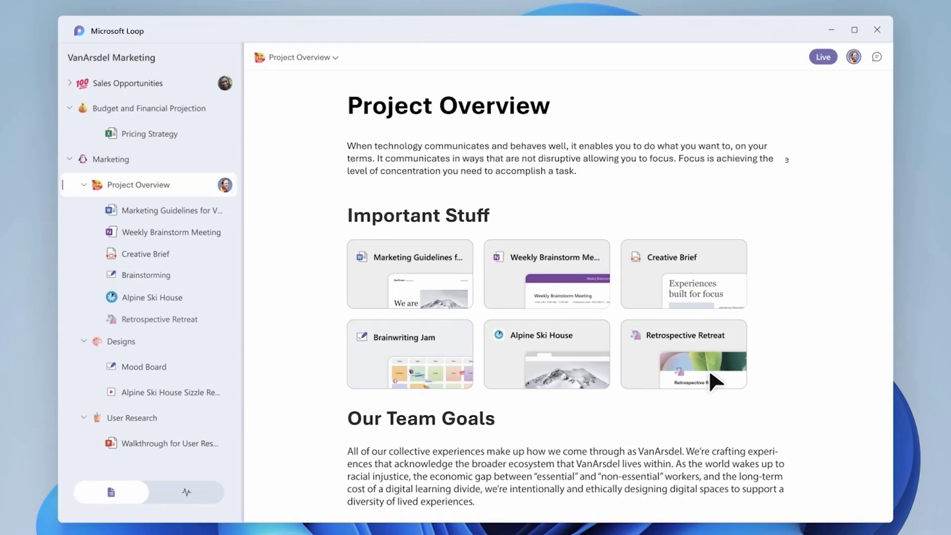
{"action": "scroll", "coordinate": [709, 369], "scroll_direction": "down", "scroll_amount": 5}
{"action": "scroll", "coordinate": [696, 359], "scroll_direction": "down", "scroll_amount": 5}
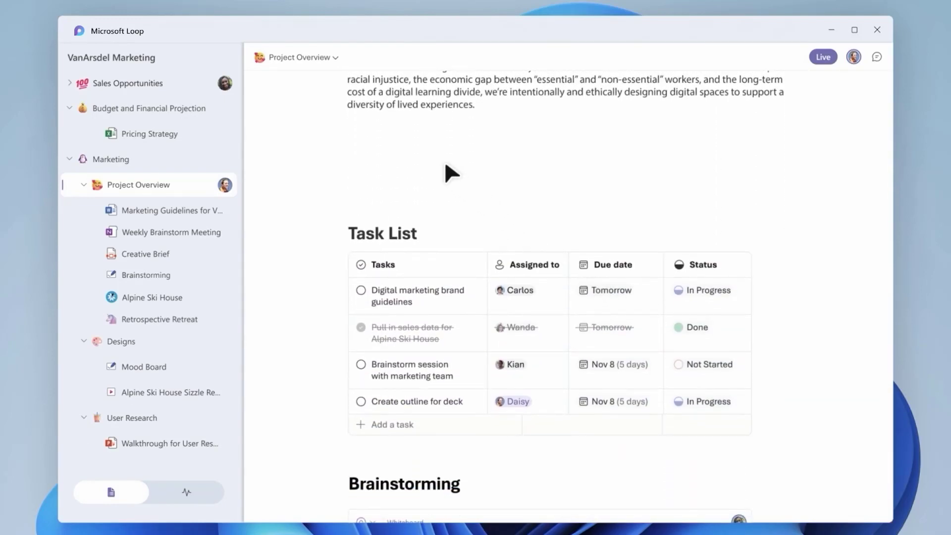
Step: Insert the live Alpine Ski House SAP credit component on the empty line above Task List
{"action": "left_click", "coordinate": [438, 164]}
{"action": "type", "text": "@"}
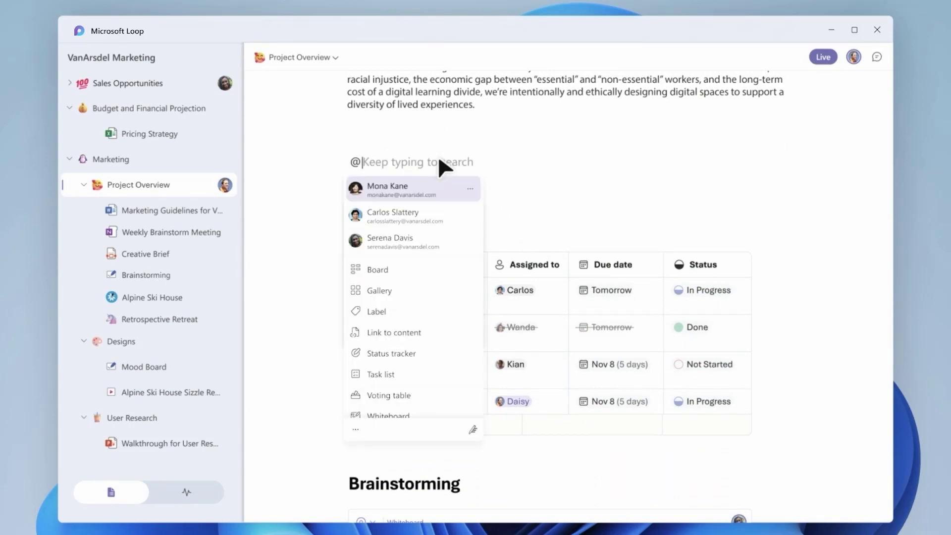
{"action": "type", "text": "Al"}
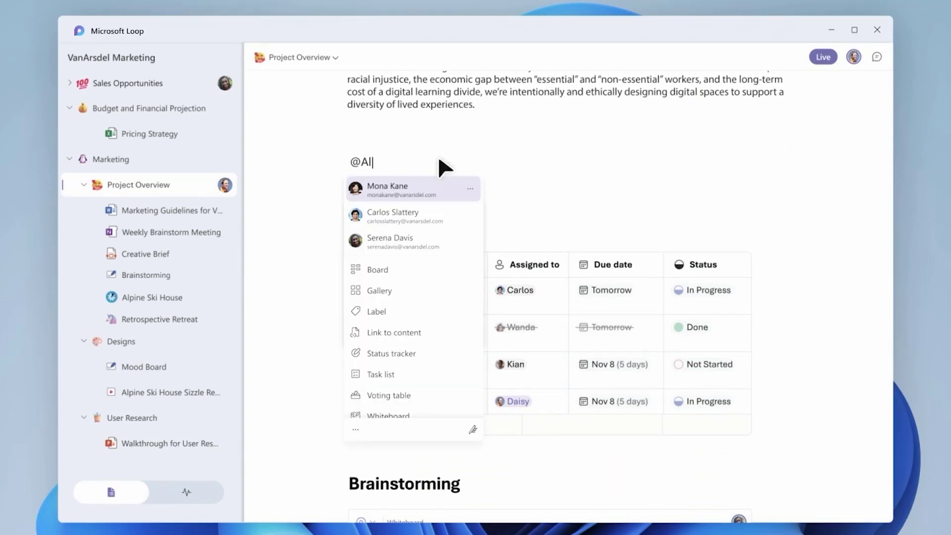
{"action": "type", "text": "pine"}
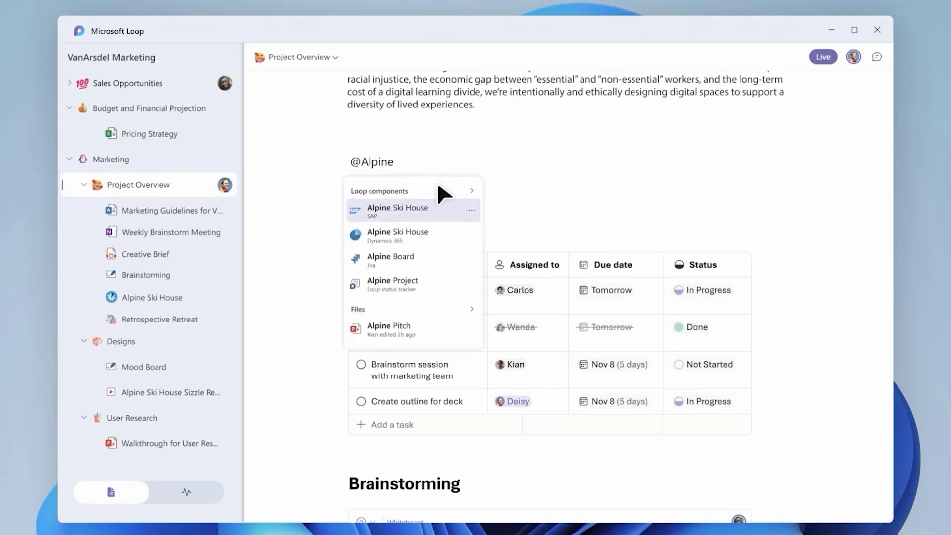
{"action": "left_click", "coordinate": [437, 216]}
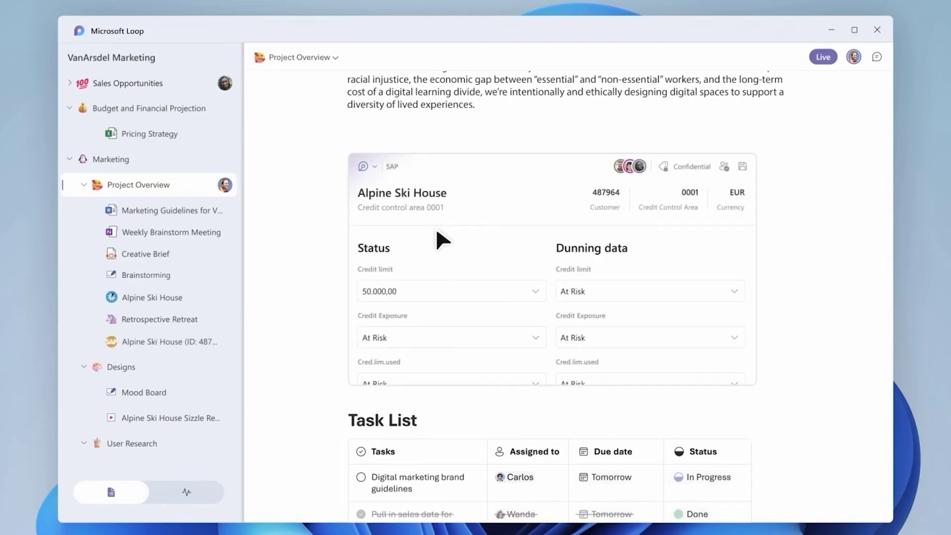
{"action": "scroll", "coordinate": [436, 231], "scroll_direction": "up", "scroll_amount": 10}
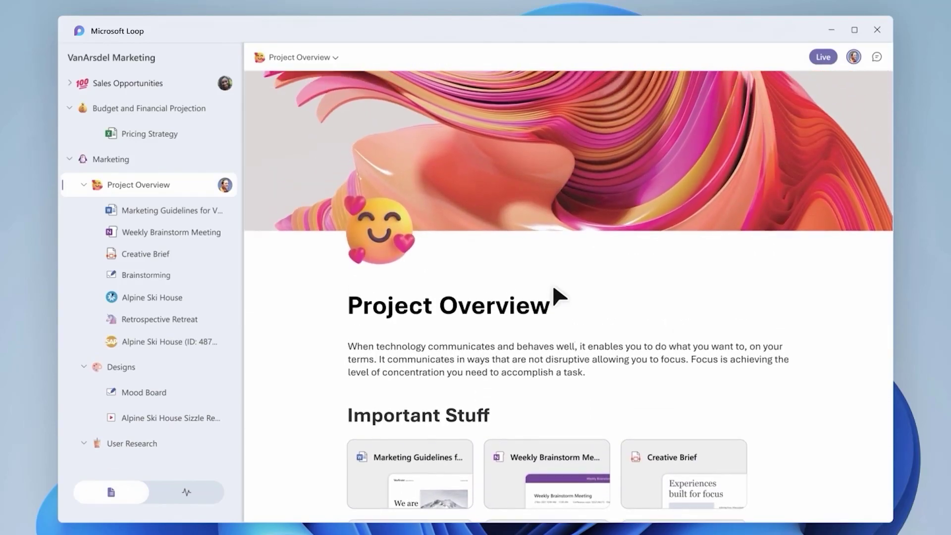
{"action": "scroll", "coordinate": [575, 293], "scroll_direction": "down", "scroll_amount": 3}
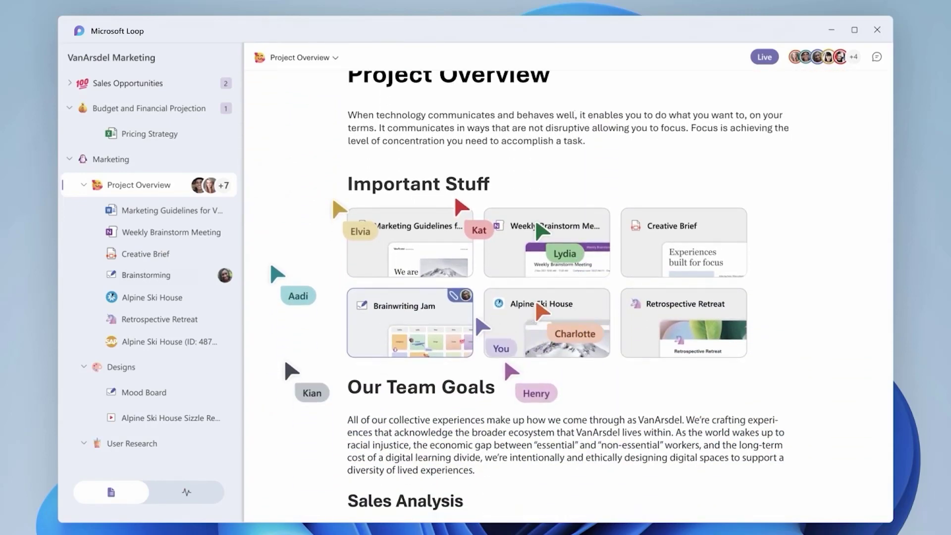
Step: Go to the Brainwriting Jam page from its Important Stuff card
{"action": "left_click", "coordinate": [417, 333]}
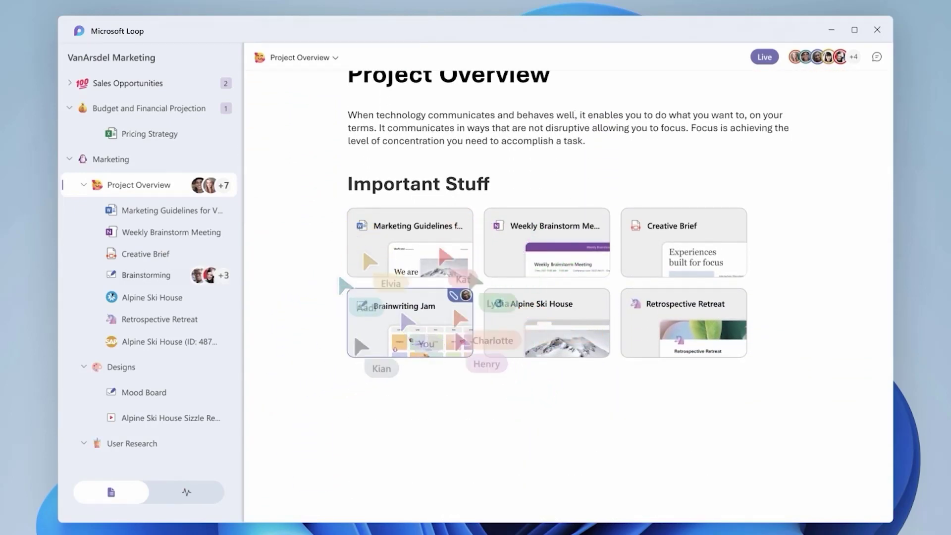
{"action": "scroll", "coordinate": [547, 297], "scroll_direction": "down", "scroll_amount": 8}
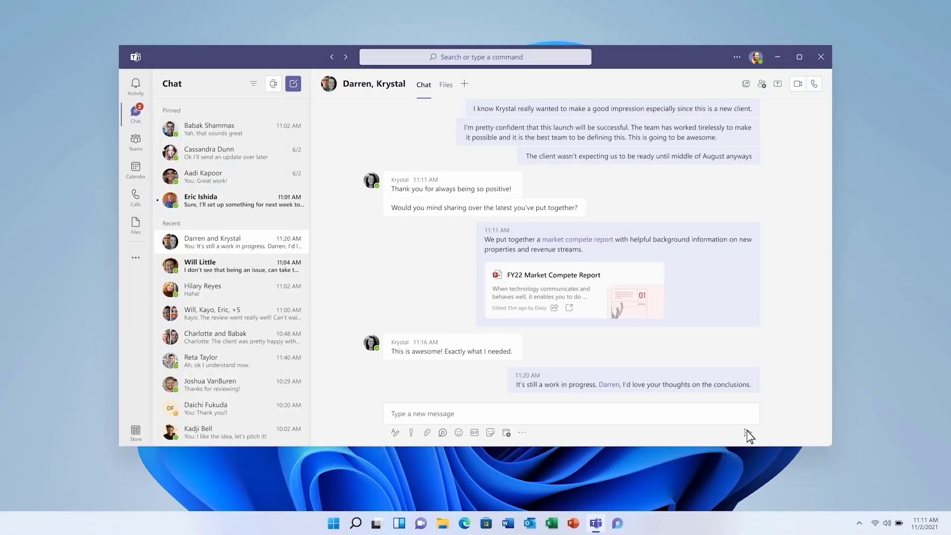
{"action": "type", "text": "You can also check out the Alpine opportunity: "}
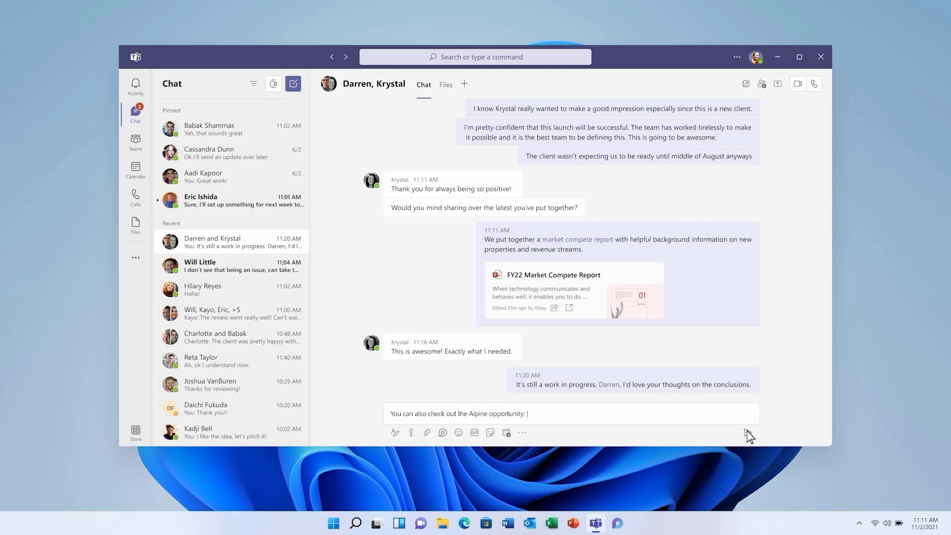
{"action": "type", "text": "@Alpine"}
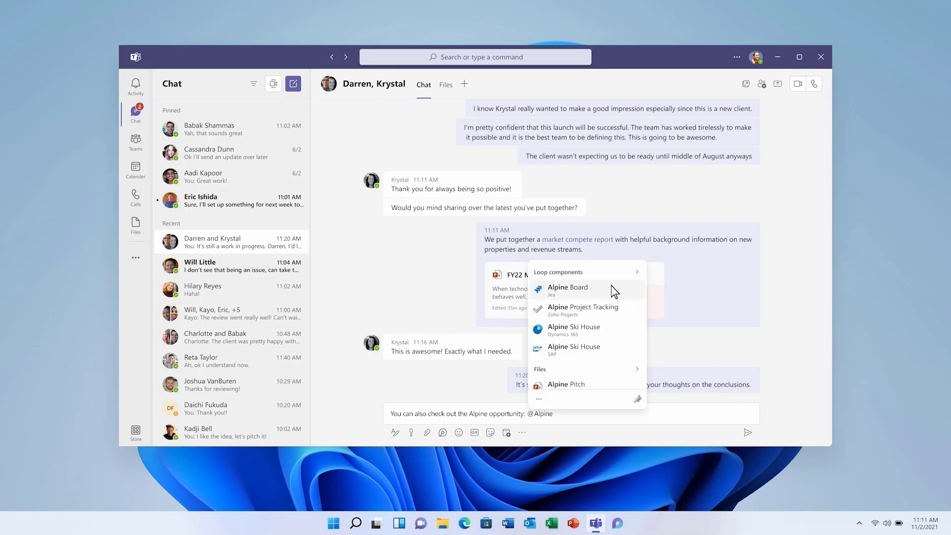
Step: Post the 'check out the Alpine opportunity' message with the live Alpine Ski House Dynamics 365 card
{"action": "left_click", "coordinate": [615, 332]}
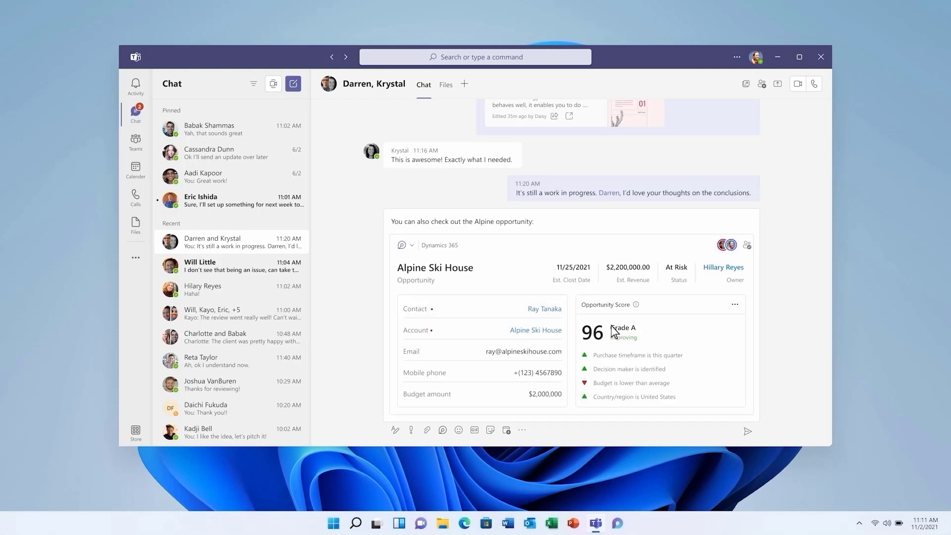
{"action": "left_click", "coordinate": [747, 431]}
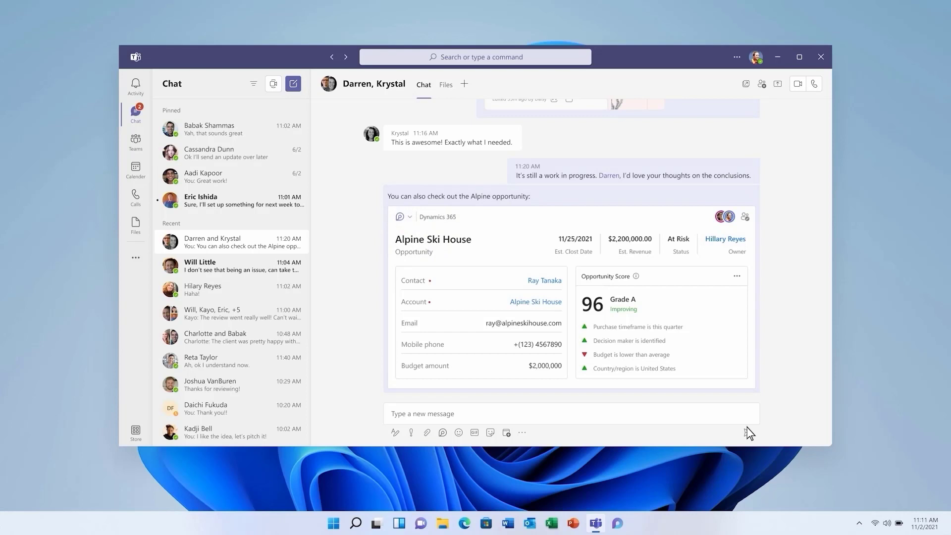
Step: Replace the card's Est. Revenue value with 3000000 and commit it
{"action": "double_click", "coordinate": [630, 239]}
{"action": "key", "text": "BackSpace"}
{"action": "type", "text": "3000000"}
{"action": "key", "text": "Return"}
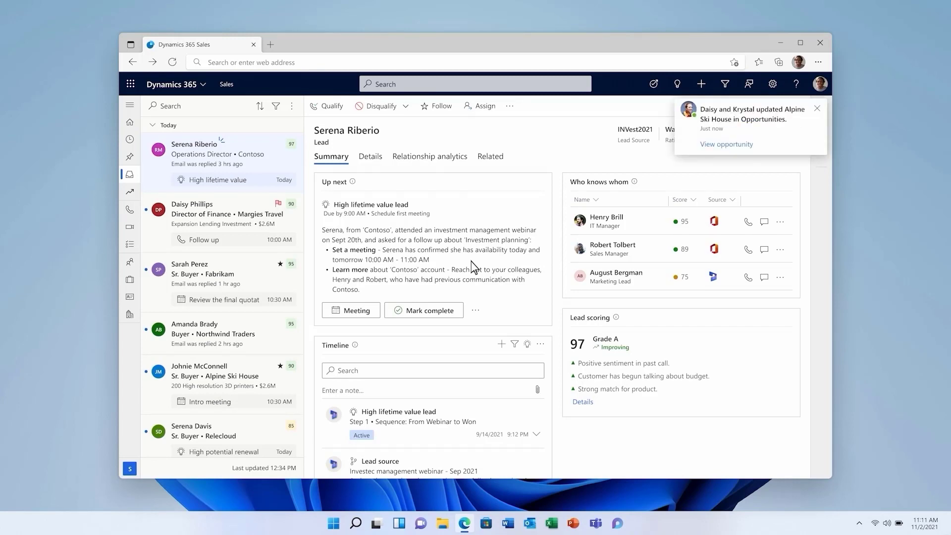
Step: View the Alpine Ski House opportunity record from the update notification
{"action": "left_click", "coordinate": [727, 145]}
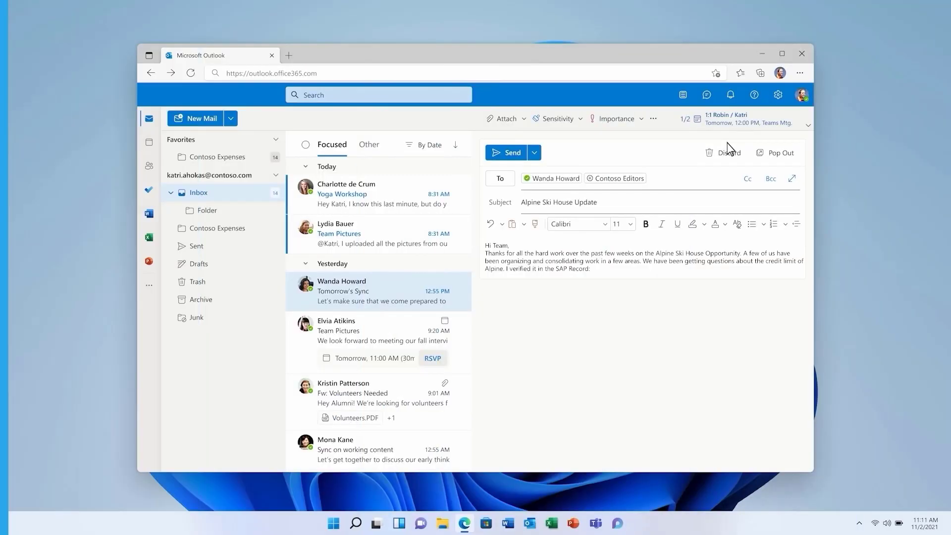
{"action": "type", "text": "@SAP A"}
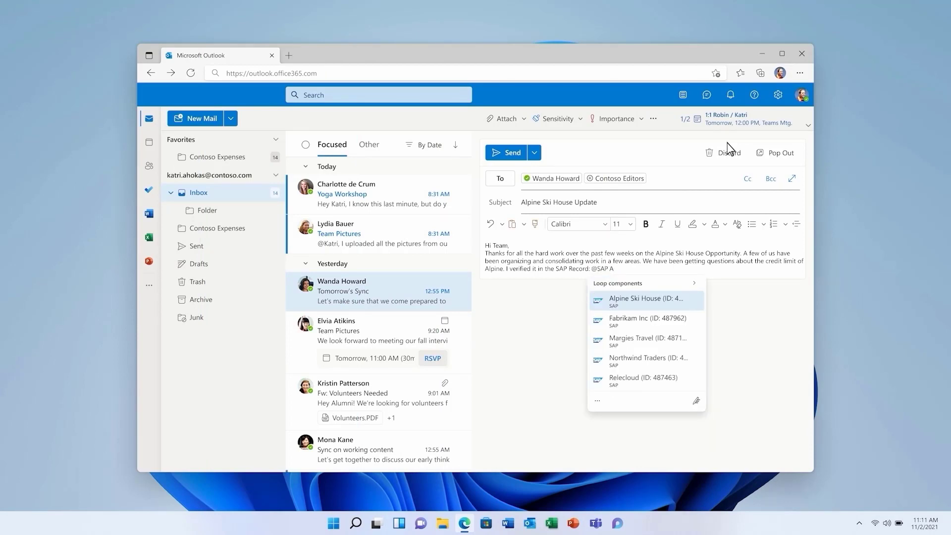
Step: Add the Alpine Ski House SAP card after 'SAP Record:' and accept the suggested Dynamics 365 opportunity card
{"action": "left_click", "coordinate": [646, 301]}
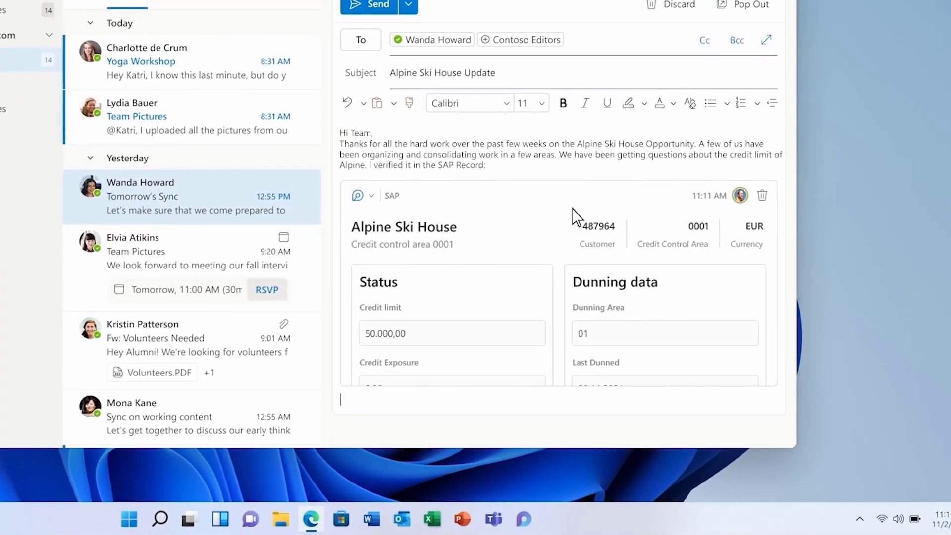
{"action": "type", "text": "For all other questions and information about the opportunity, r"}
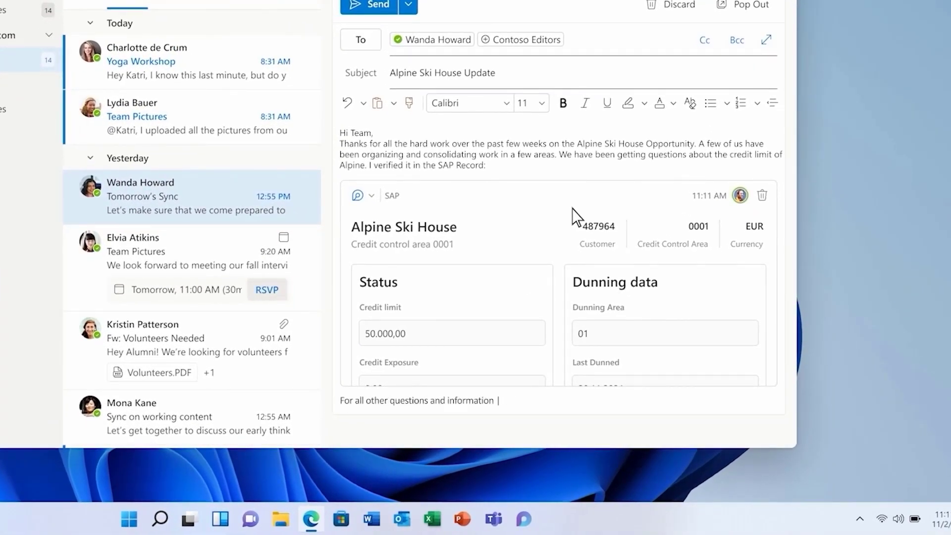
{"action": "type", "text": "evenue, etc. Please check out:"}
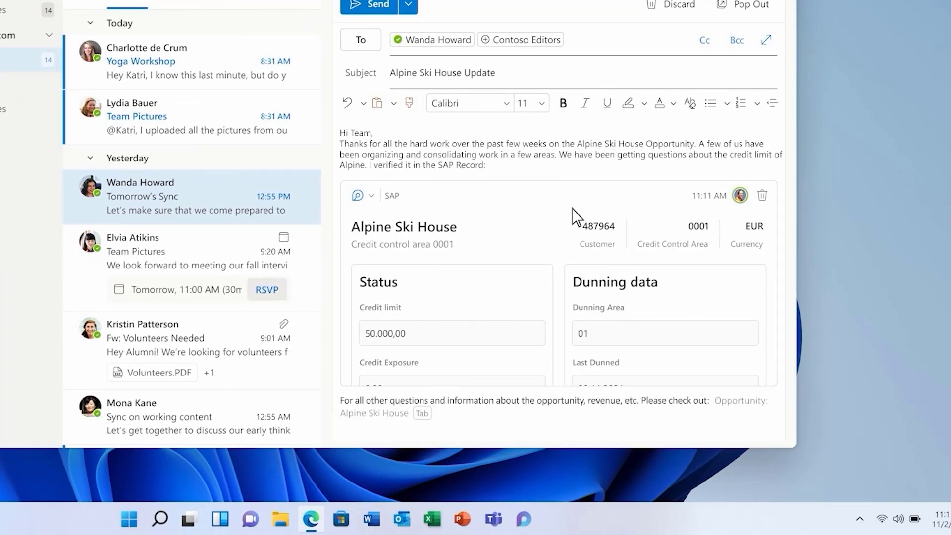
{"action": "key", "text": "Tab"}
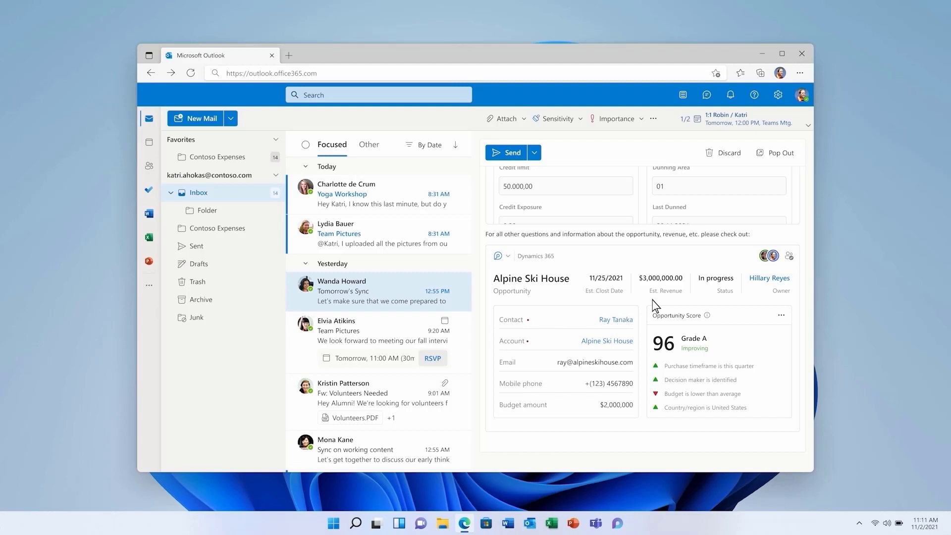
Step: Reveal 'Found in 4 places' for the opportunity card: Dynamics 365, Loop, Outlook and Teams
{"action": "left_click", "coordinate": [509, 255]}
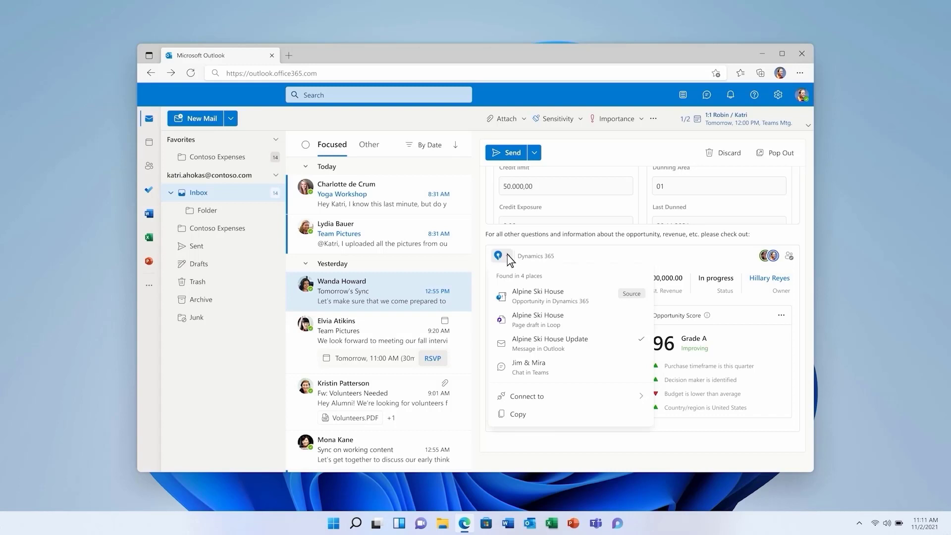